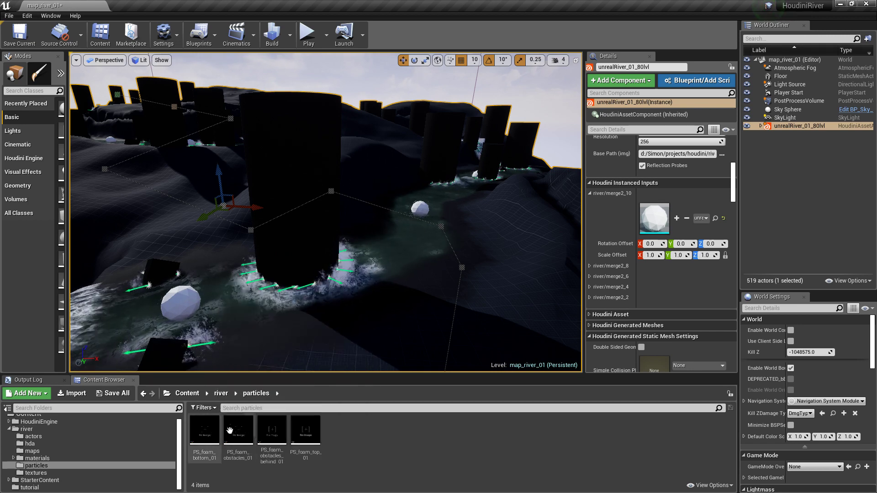
Step: Try the foam obstacles particle as the Houdini instance input, then undo back to spheres
mouse_move(230, 431)
left_mouse_down()
mouse_move(619, 302)
mouse_move(655, 220)
left_mouse_up()
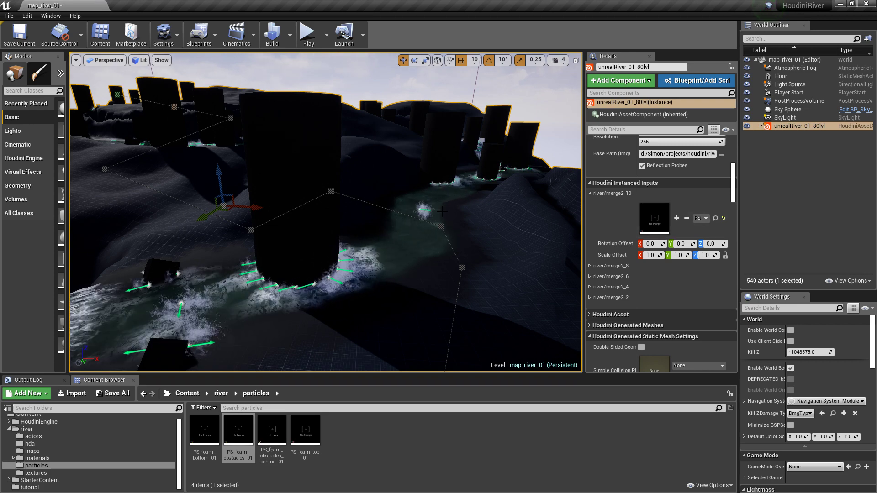
key("ctrl+z")
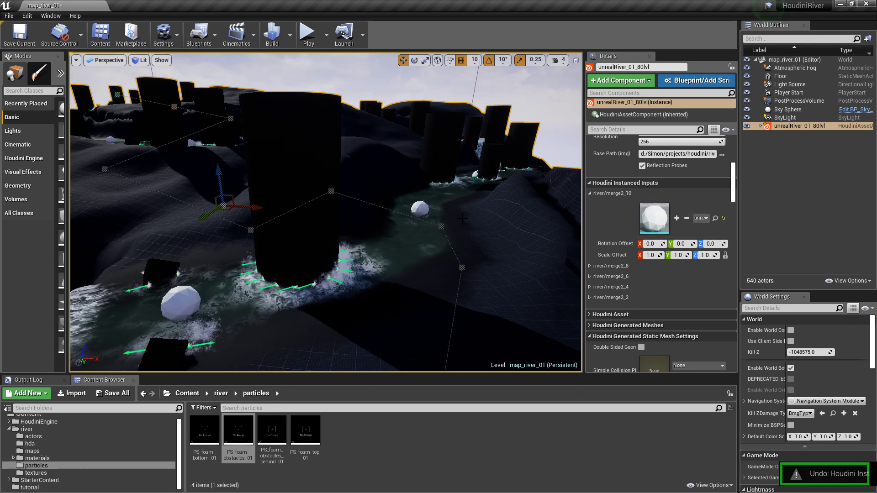
left_click(340, 435)
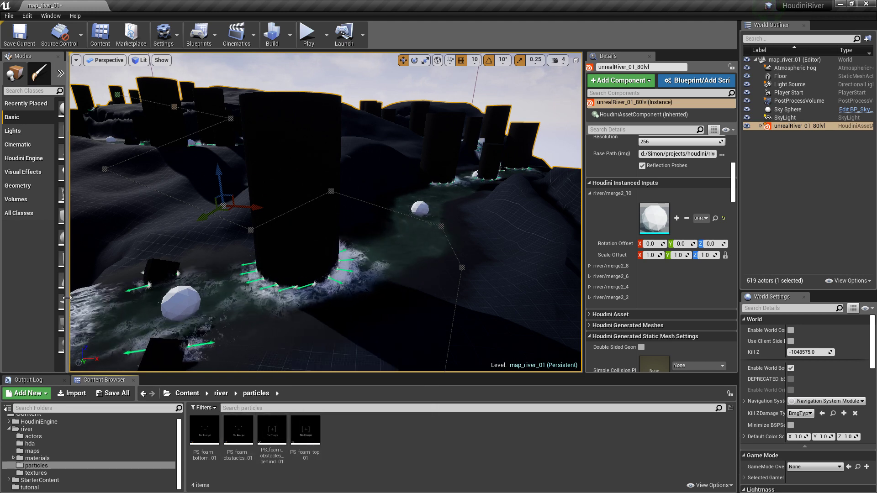
Step: Search placeable classes for 'refl' and try Sphere Reflection Capture as the instance input
left_click_drag(81, 299, 122, 302)
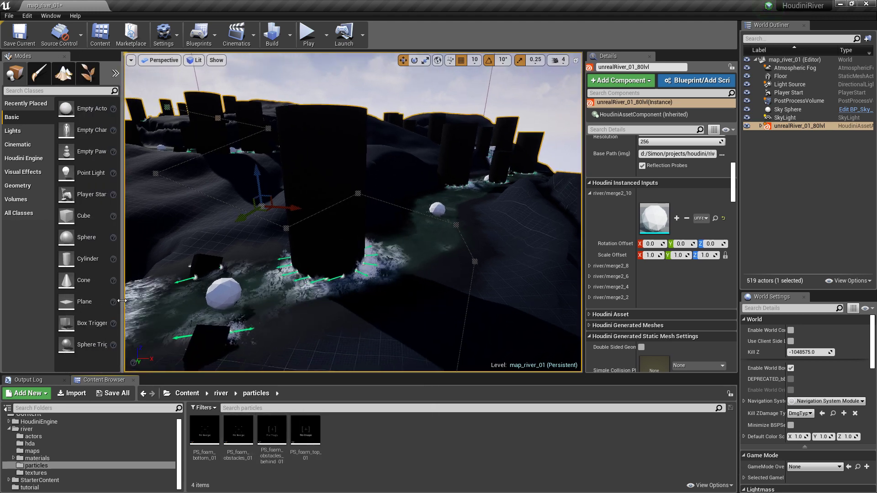
left_click(52, 92)
type("refl")
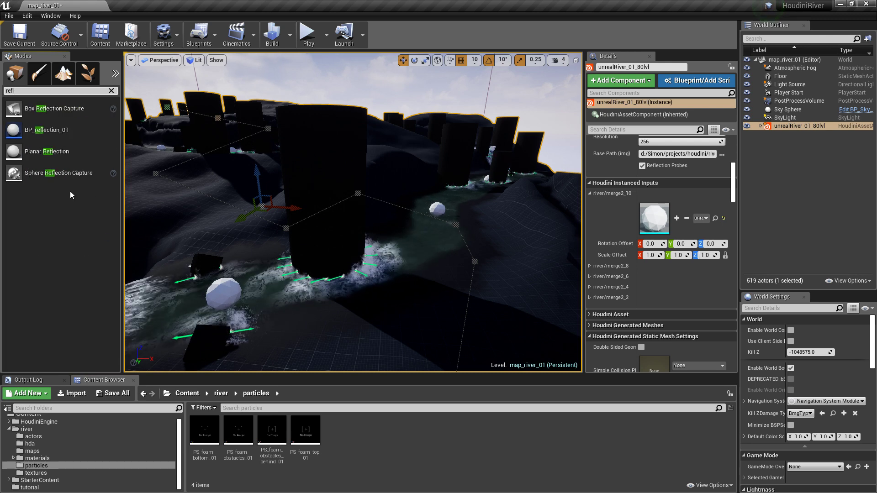
mouse_move(58, 174)
left_mouse_down()
mouse_move(663, 219)
mouse_move(639, 214)
left_mouse_up()
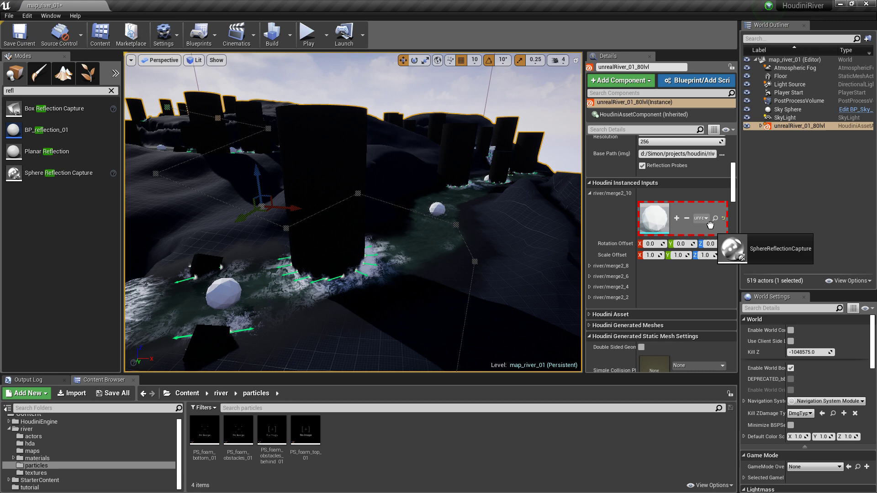
mouse_move(639, 214)
left_mouse_down()
mouse_move(69, 199)
mouse_move(361, 444)
mouse_move(384, 446)
left_mouse_up()
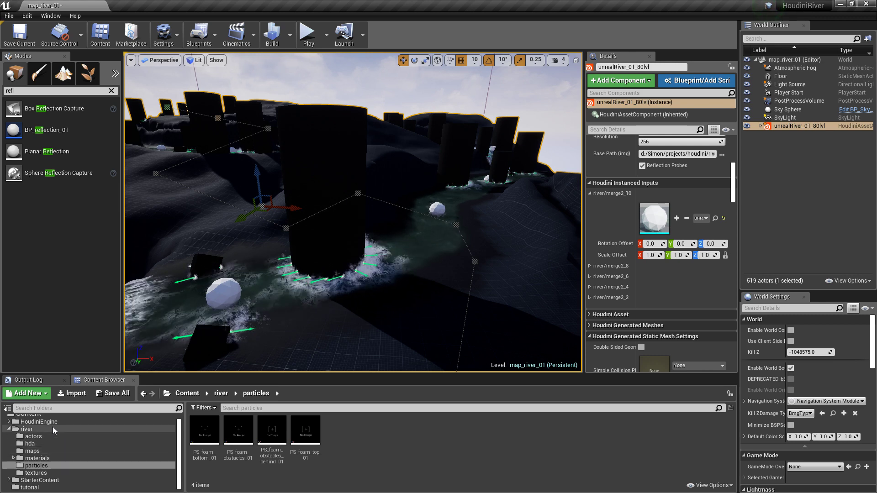
Step: Create an Actor-based blueprint named BP_refl_01 in the river actors folder
left_click(58, 437)
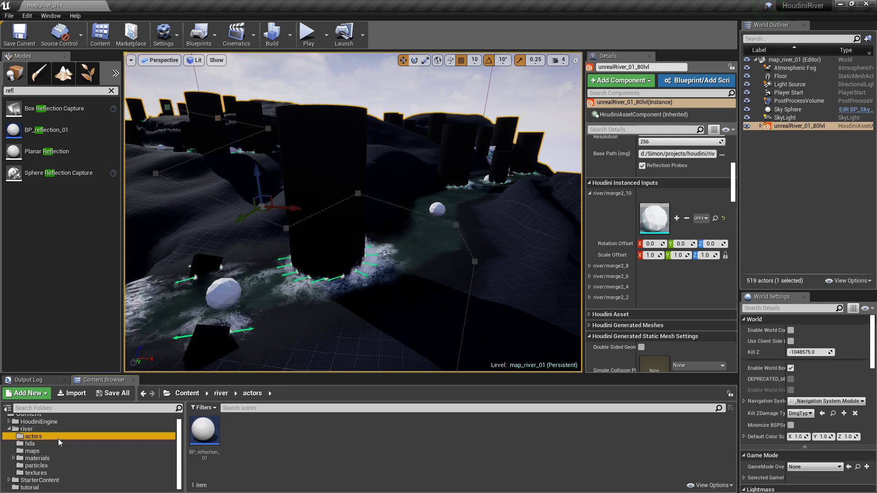
right_click(264, 446)
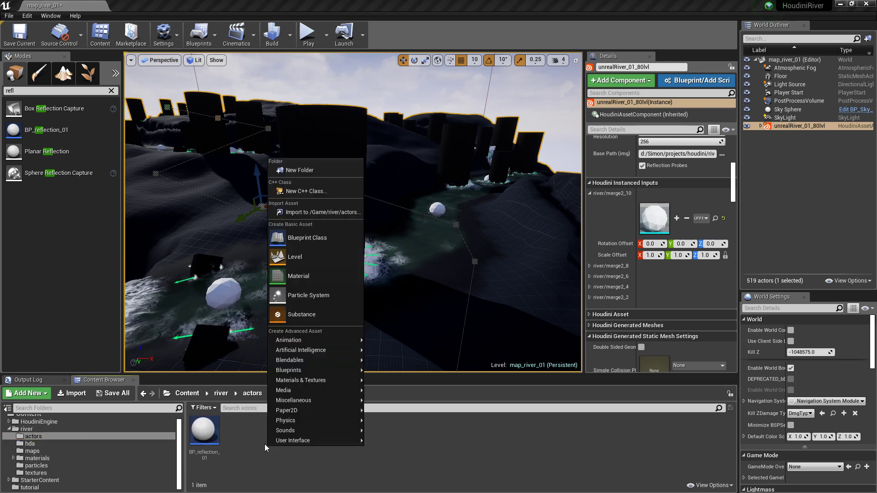
left_click(321, 238)
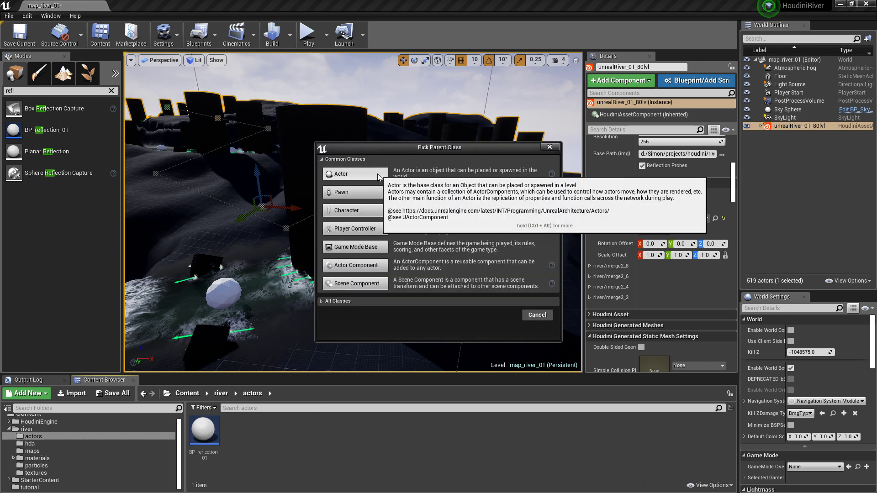
left_click(356, 174)
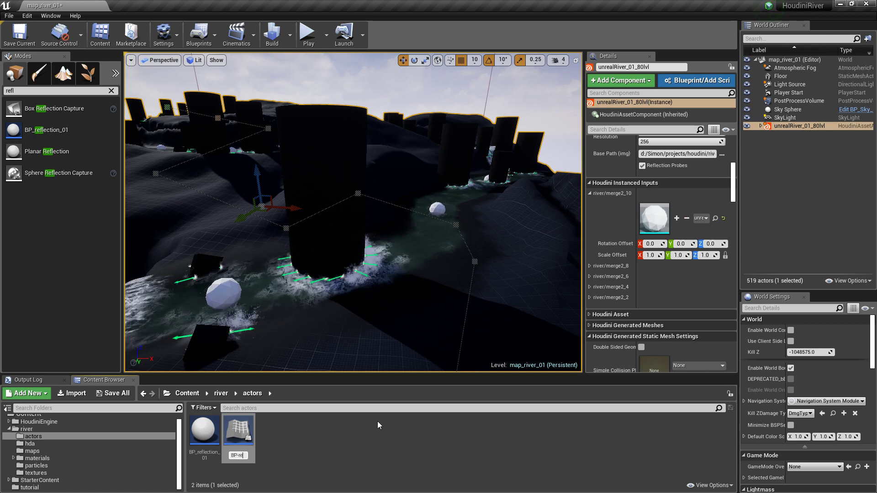
type("BP_reflection_01")
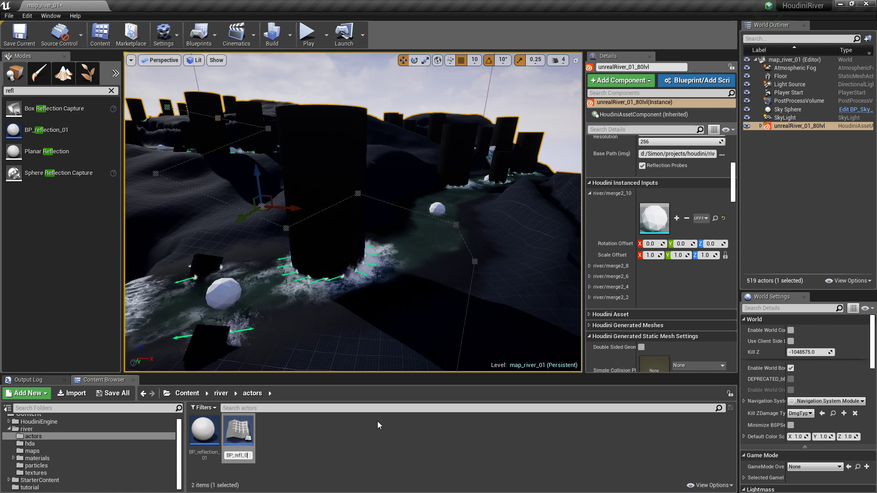
key("Return")
key("Return")
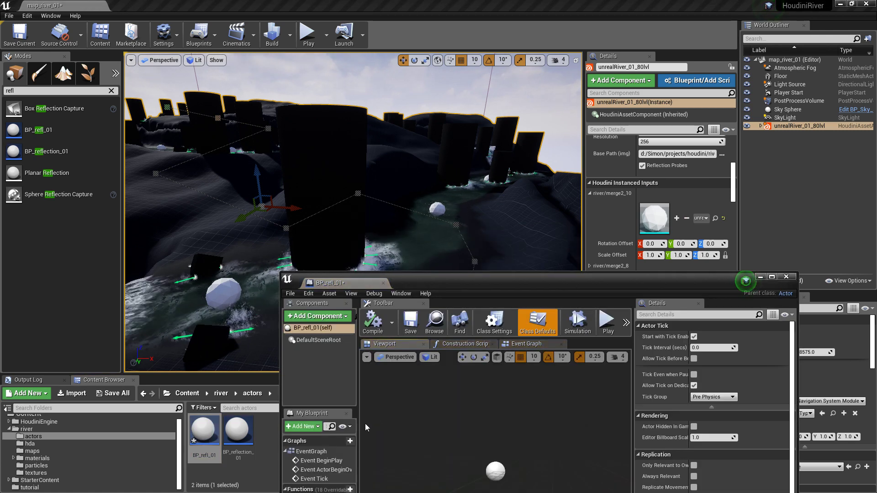
Step: Add a Child Actor component spawning a SphereReflectionCapture to the blueprint
mouse_move(451, 299)
left_mouse_down()
mouse_move(465, 228)
mouse_move(503, 150)
left_mouse_up()
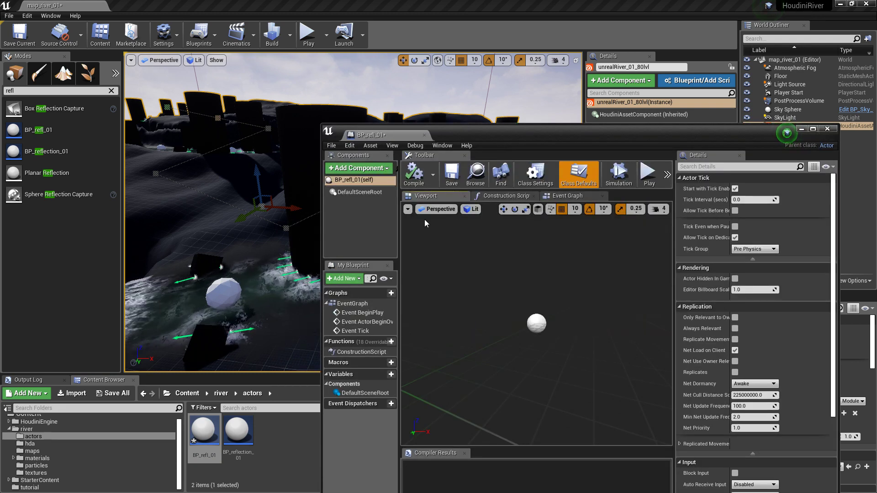
left_click(360, 168)
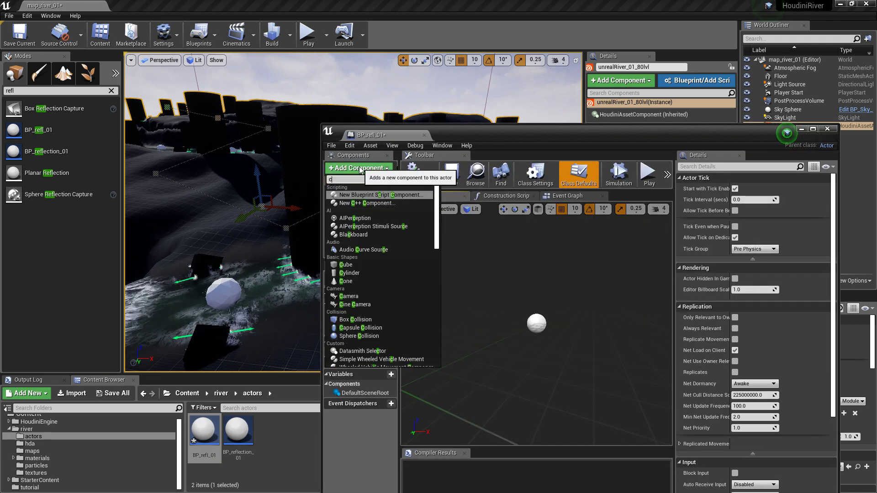
type("chil")
key("Return")
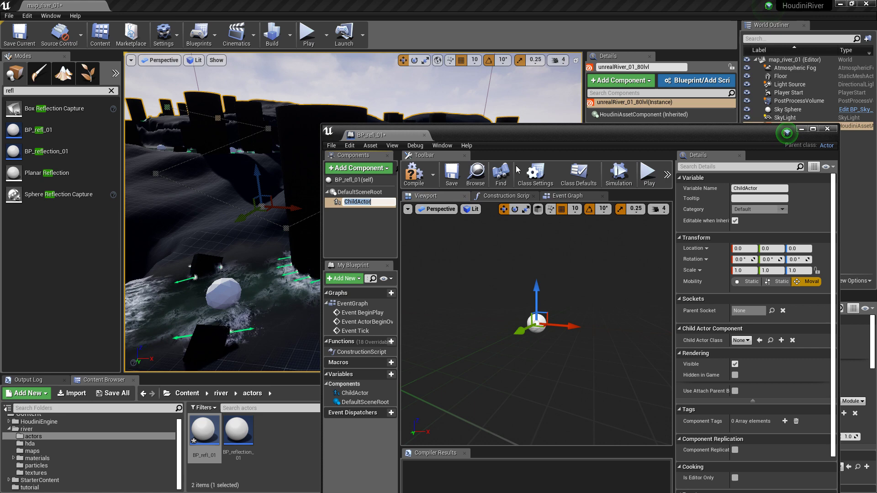
left_click_drag(526, 135, 429, 105)
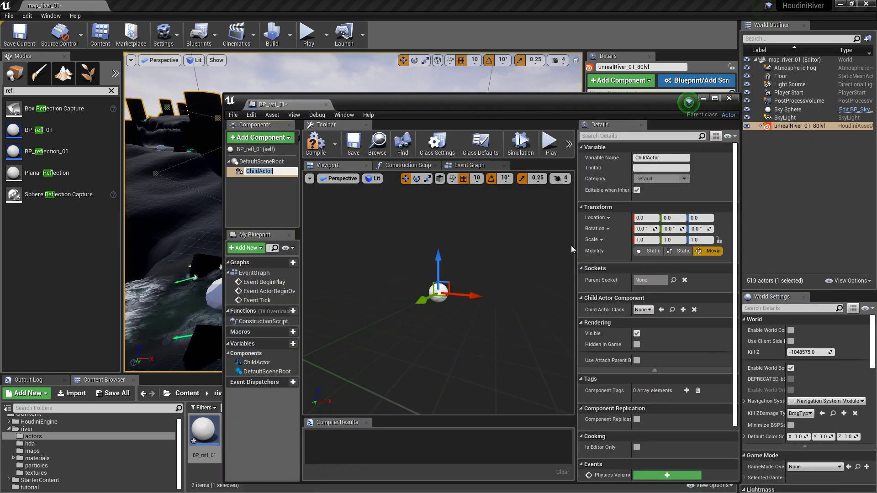
left_click(641, 309)
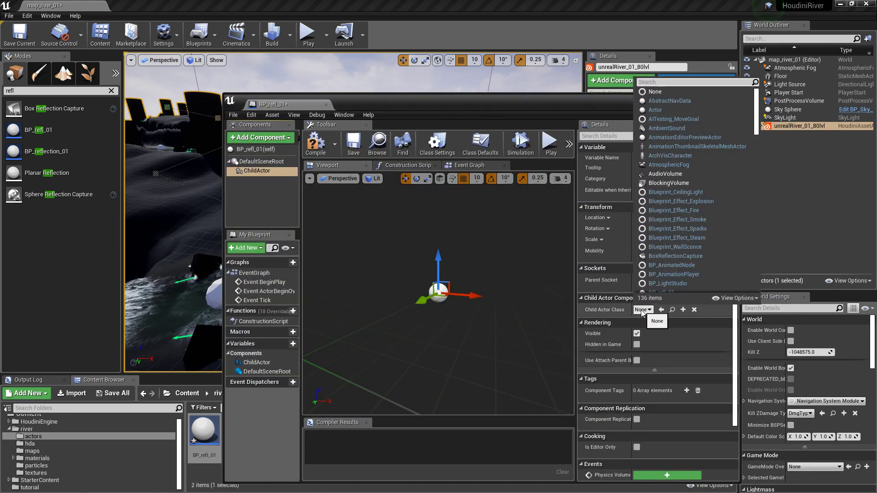
type("refl")
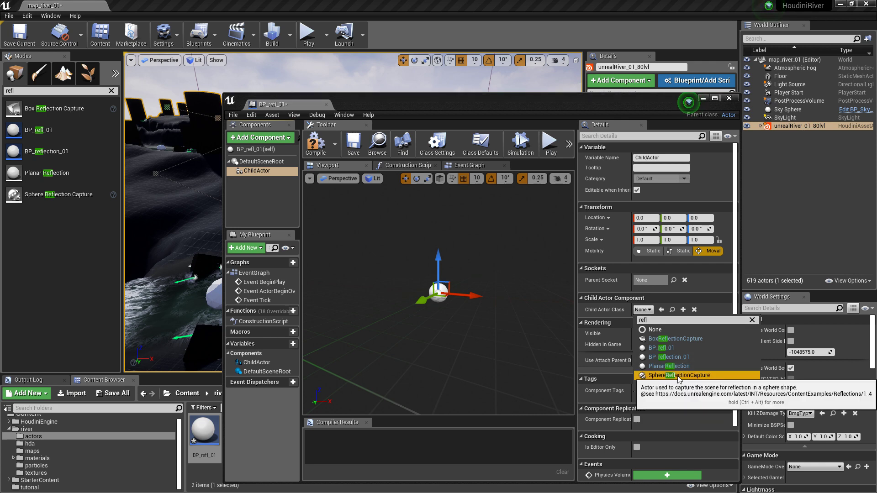
left_click(675, 375)
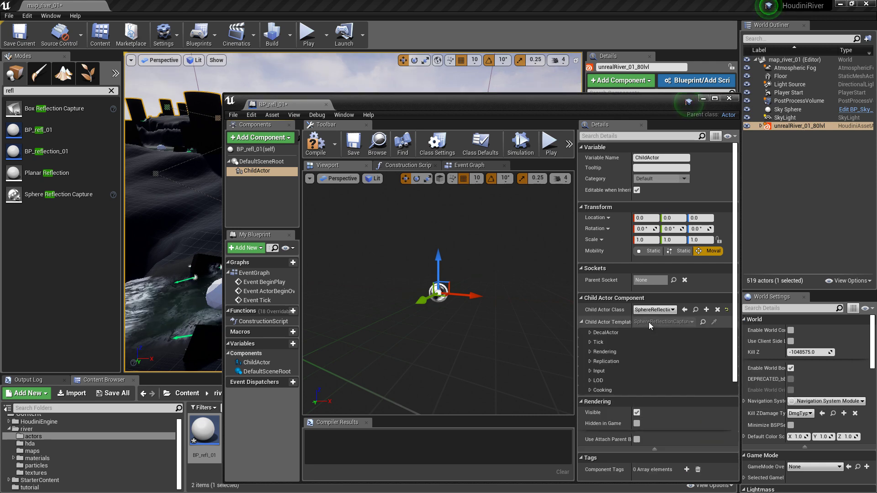
Step: Set the capture's influence radius to 2000, then compile, save and close the blueprint
left_click(610, 135)
type("rad")
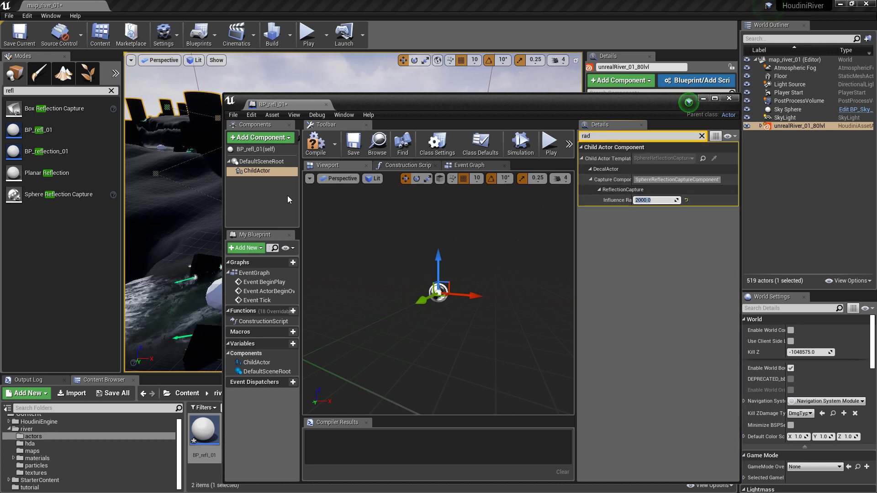
left_click(315, 142)
left_click(354, 143)
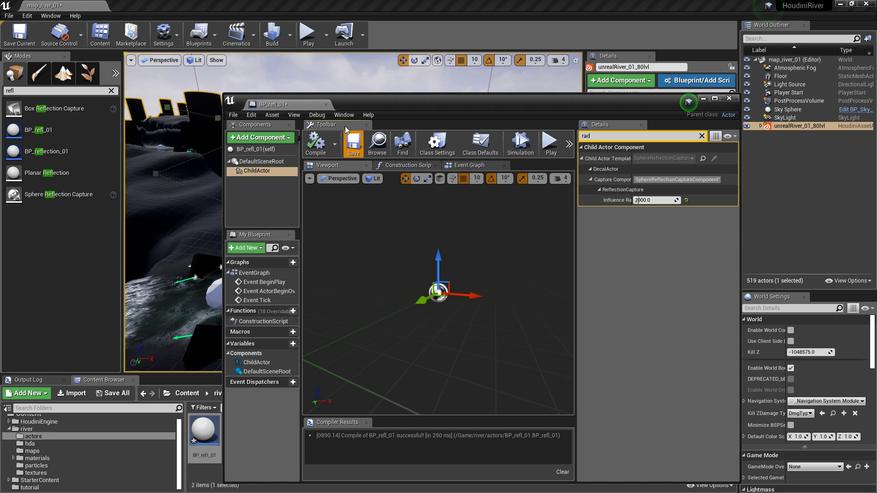
left_click(327, 105)
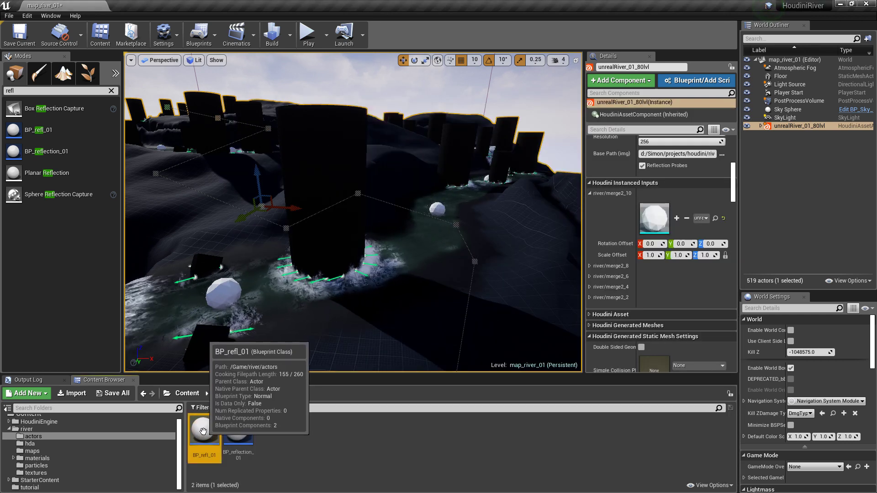
Step: Assign BP_refl_01 as the Houdini instance input, undoing to compare with the plain spheres
left_click_drag(226, 432, 662, 228)
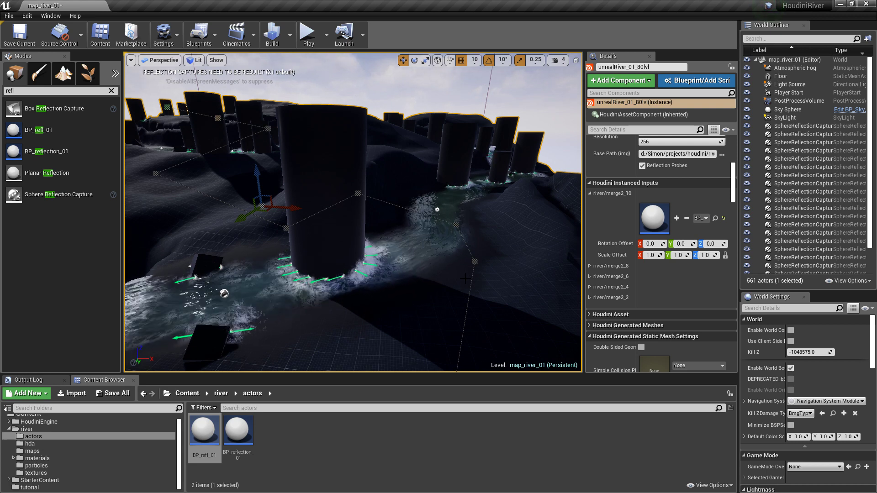
key("ctrl+z")
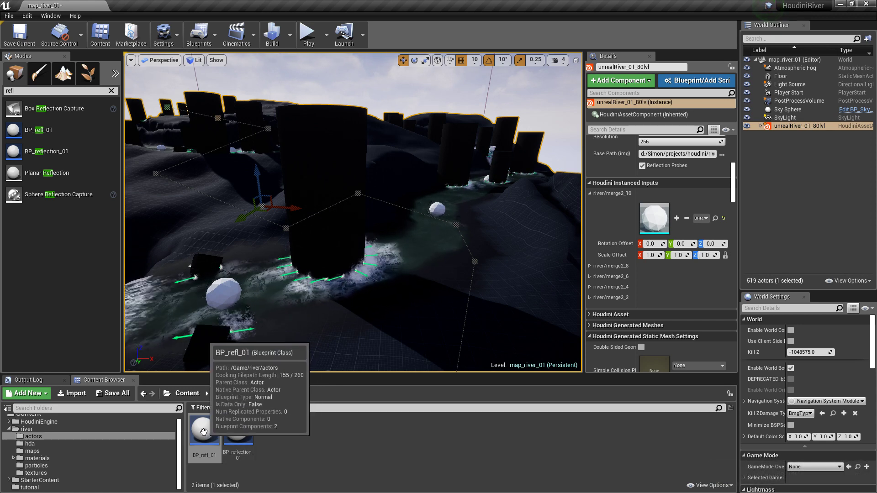
left_click_drag(203, 430, 655, 217)
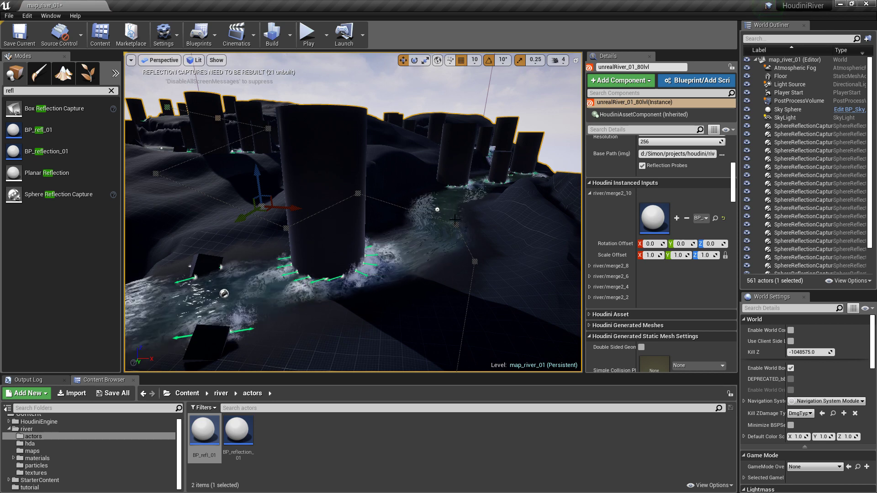
key("ctrl+z")
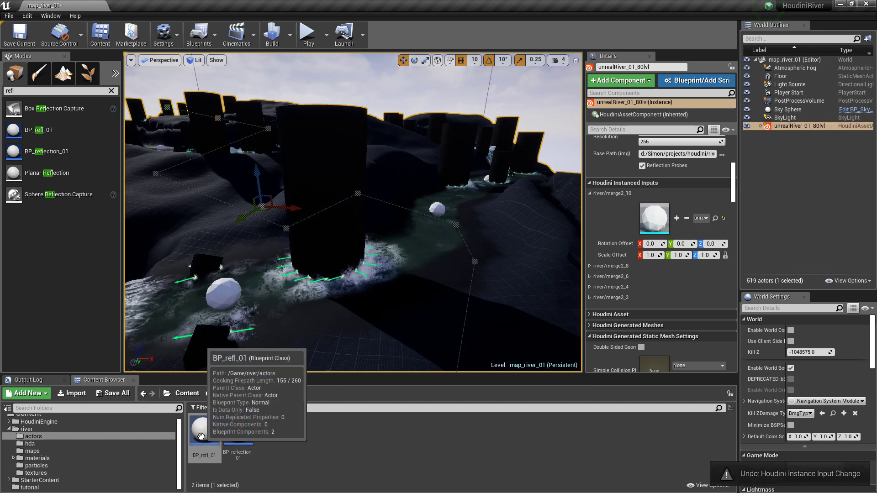
Step: Reassign BP_refl_01 to the instance input and fly the camera toward the river to check the captures
left_click_drag(203, 431, 654, 227)
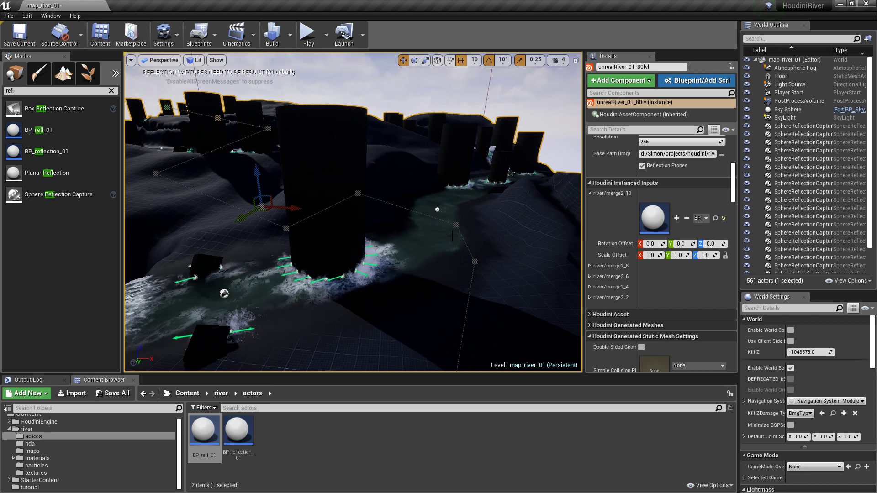
right_click_drag(451, 236, 472, 250)
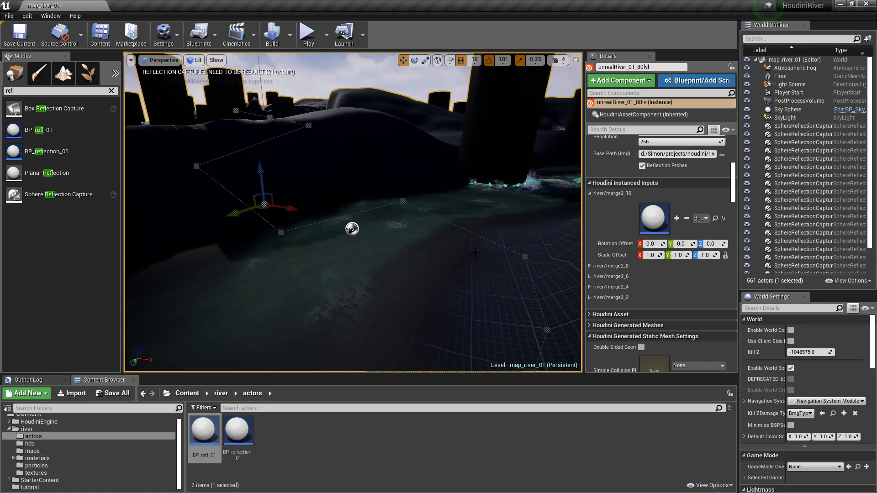
key("ctrl+z")
mouse_move(203, 430)
left_mouse_down()
mouse_move(604, 226)
mouse_move(651, 223)
left_mouse_up()
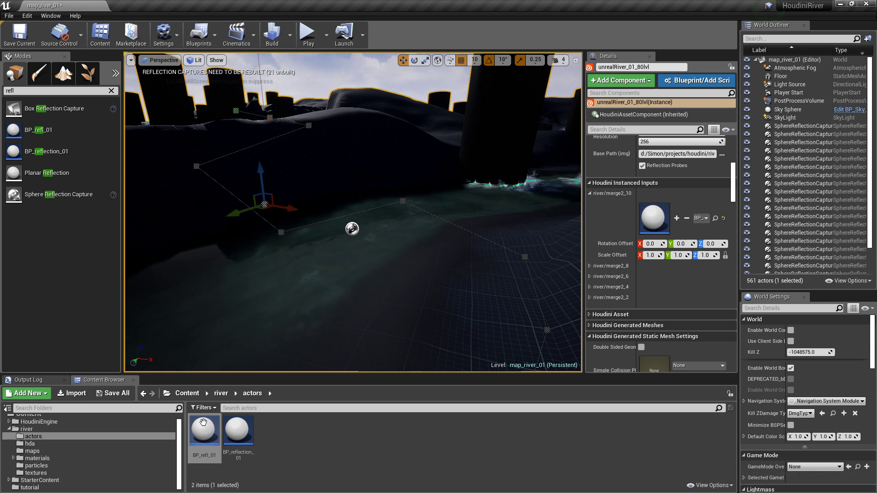
Step: Run Build Reflection Captures, then select BP_refl_01 in the Content Browser to reopen it
left_click(293, 45)
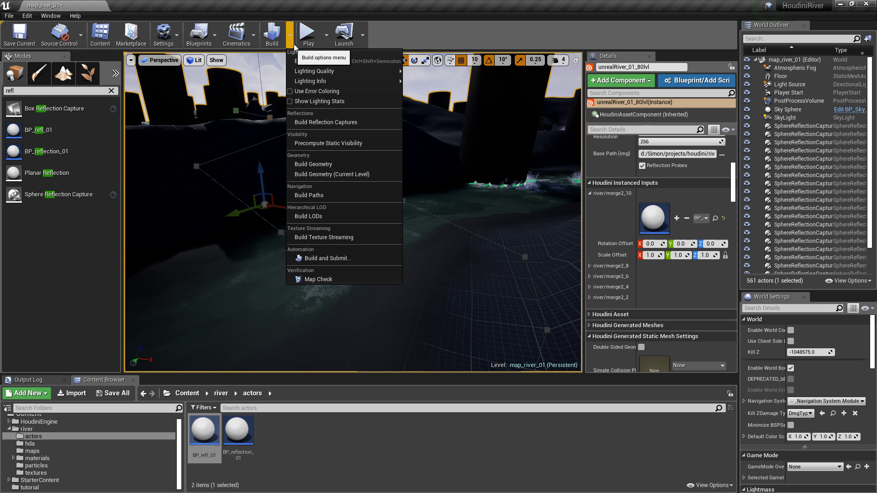
left_click(331, 123)
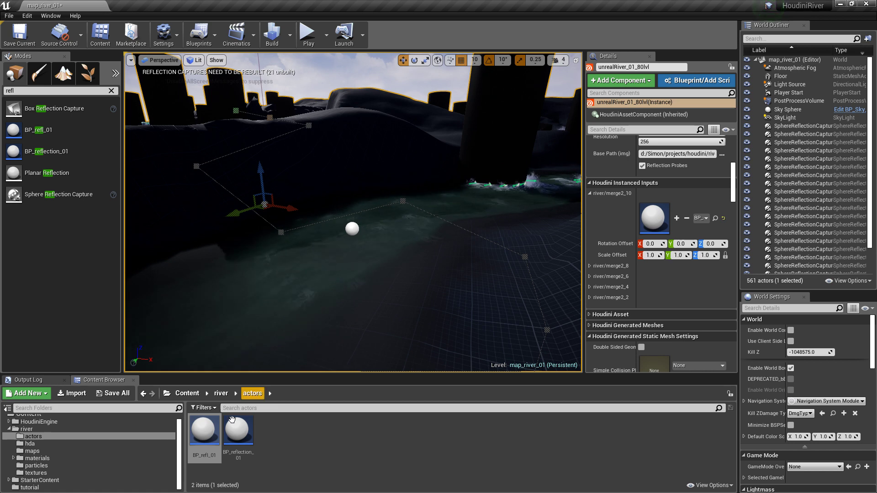
left_click(203, 432)
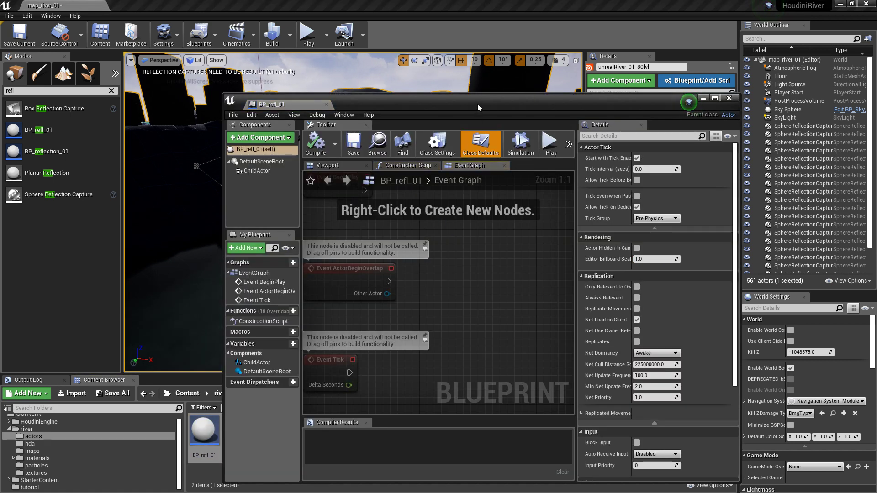
Step: Recompile BP_refl_01 with ChildActor selected so the river reflections refresh, then close the editor
left_click_drag(479, 108, 545, 125)
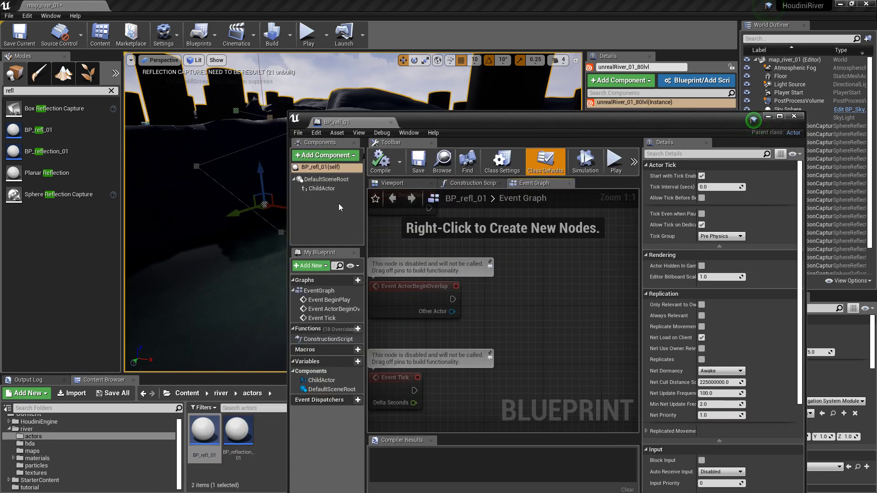
left_click(326, 191)
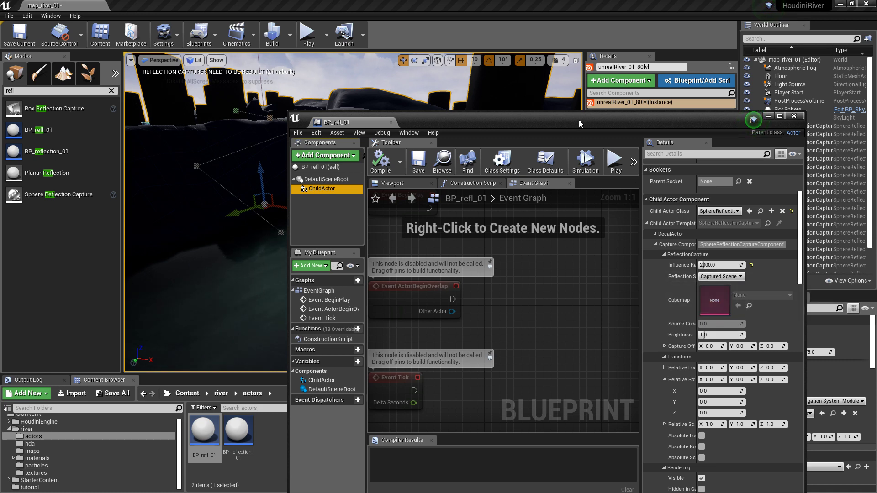
left_click_drag(526, 121, 498, 299)
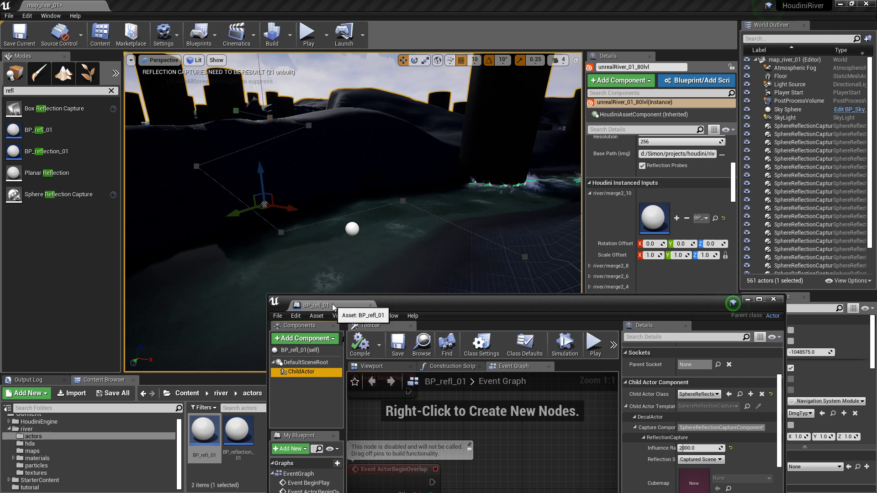
left_click(359, 344)
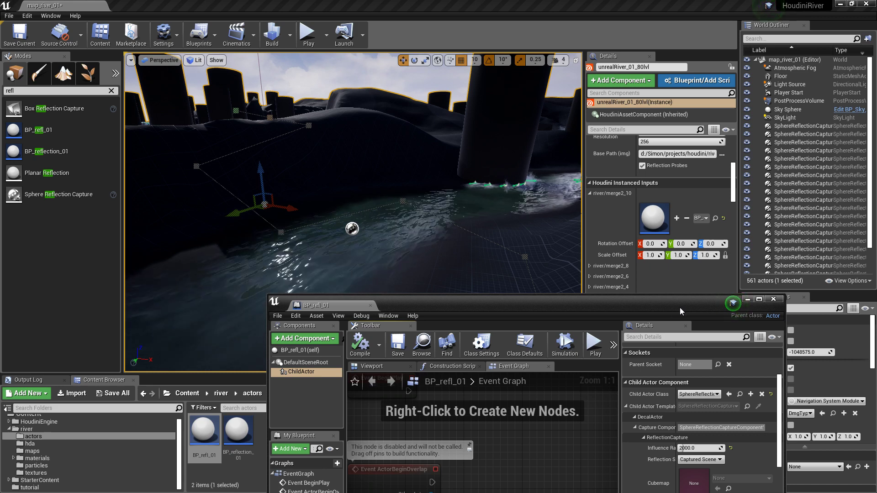
left_click(772, 301)
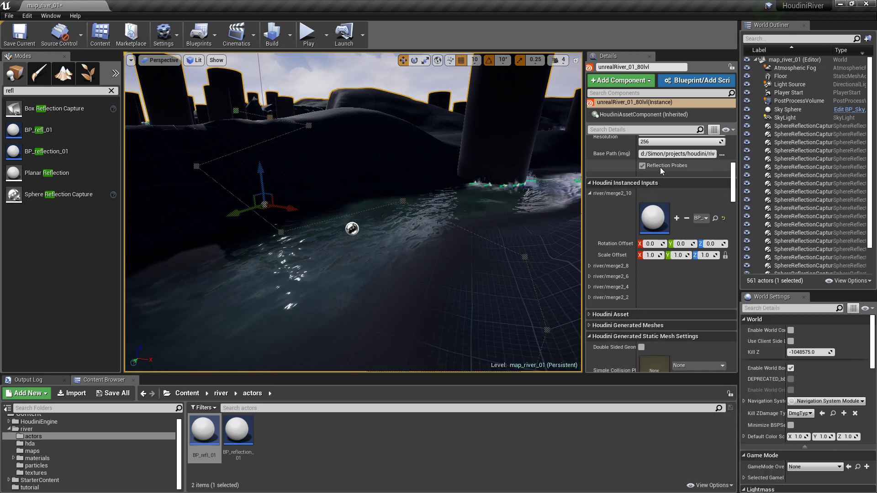
Step: Undo the instance input back to plain spheres and look across the river to confirm
left_click(788, 119)
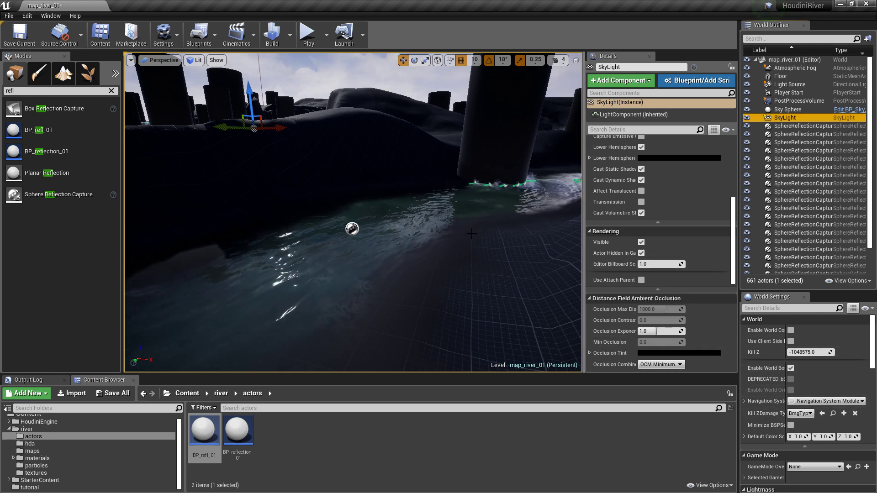
key("ctrl+z")
key("ctrl+z")
key("ctrl+z")
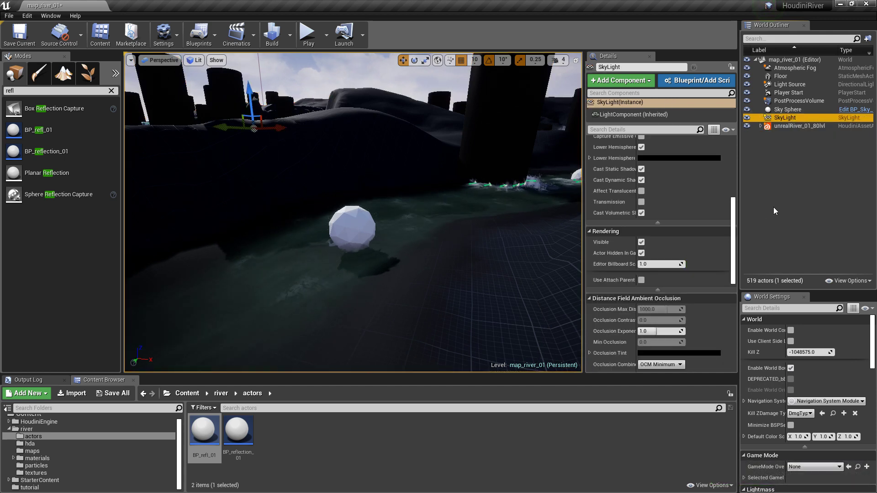
scroll(655, 245, "up", 5)
scroll(641, 212, "up", 2)
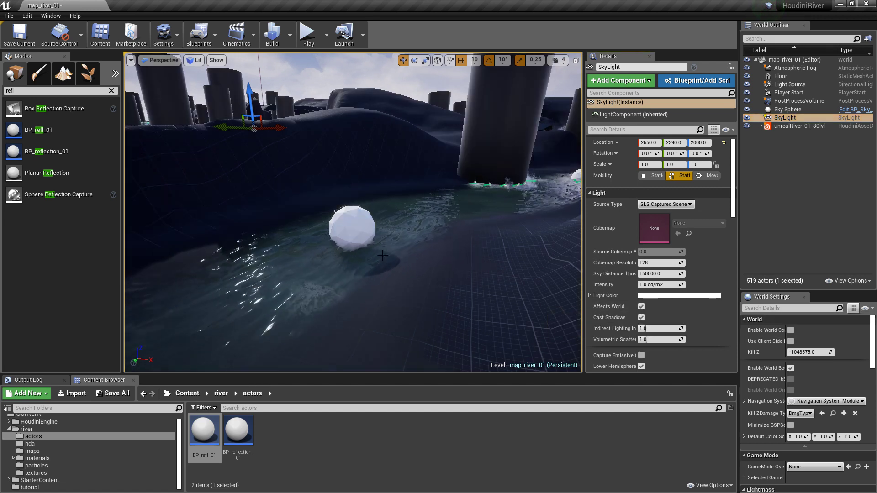
mouse_move(383, 256)
right_mouse_down()
mouse_move(404, 271)
mouse_move(368, 91)
right_mouse_up()
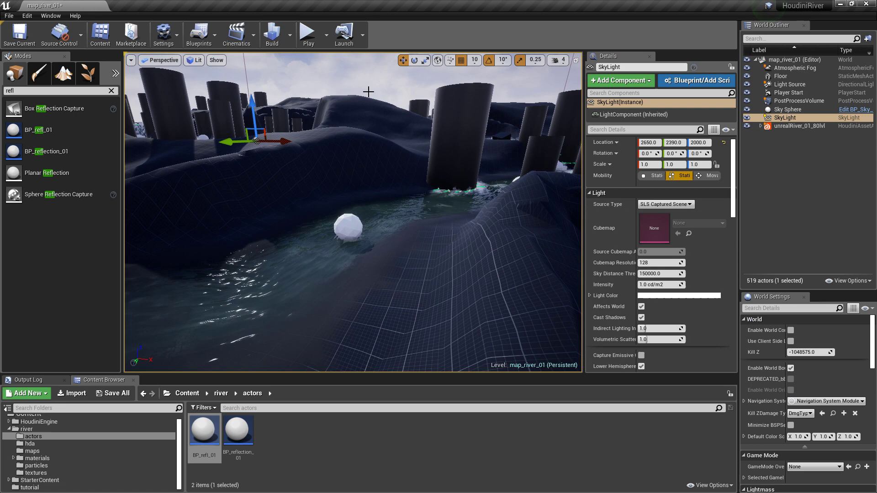